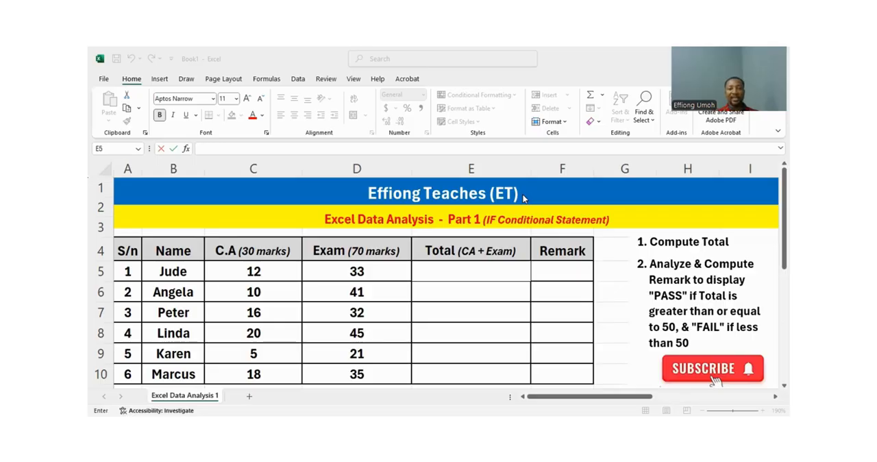
# Step: Compute the first student's total in E5 with =SUM(C5:D5) and fill the formula down to E10
pyautogui.click(469, 278)
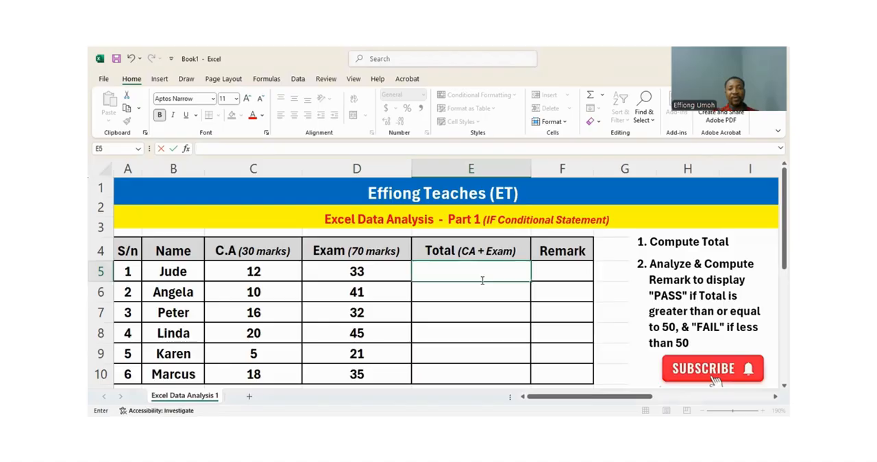
pyautogui.write('=')
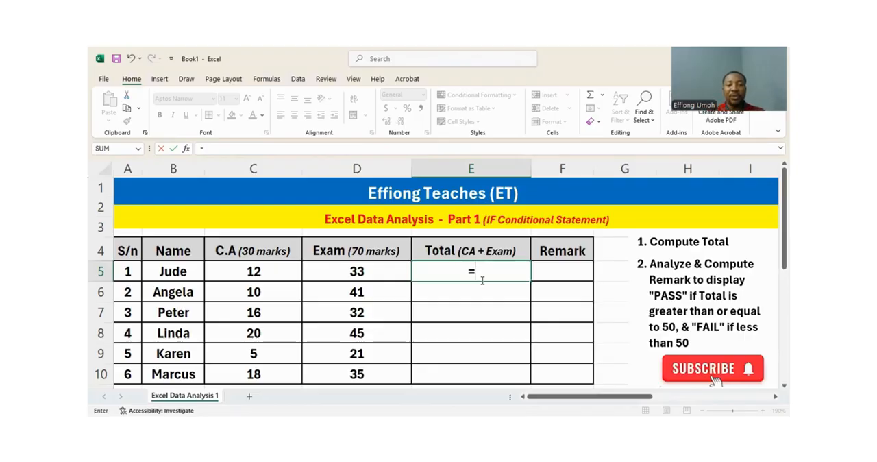
pyautogui.write('sum')
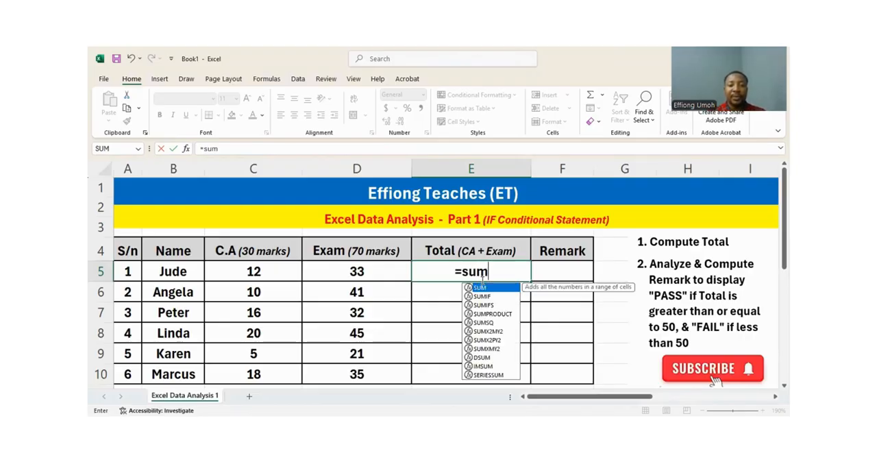
pyautogui.write('(')
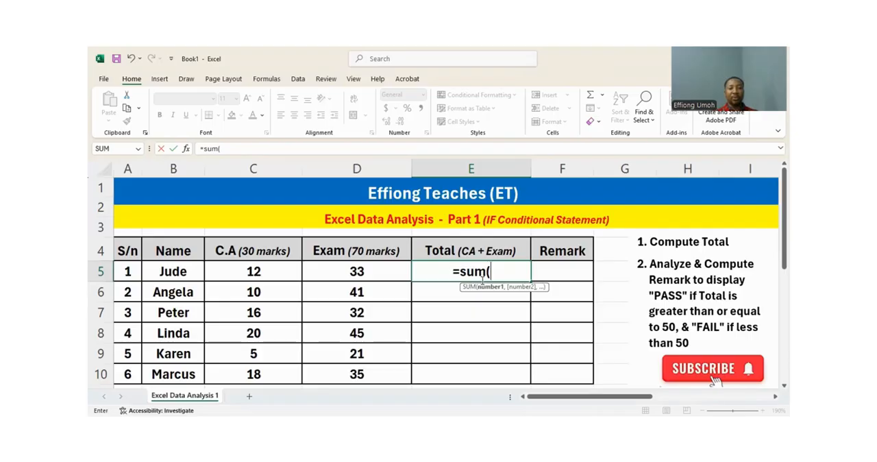
pyautogui.write('c')
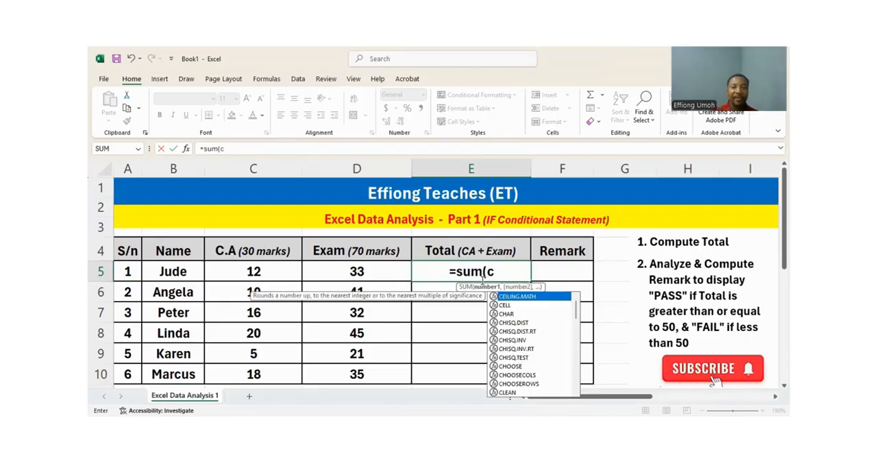
pyautogui.write('5')
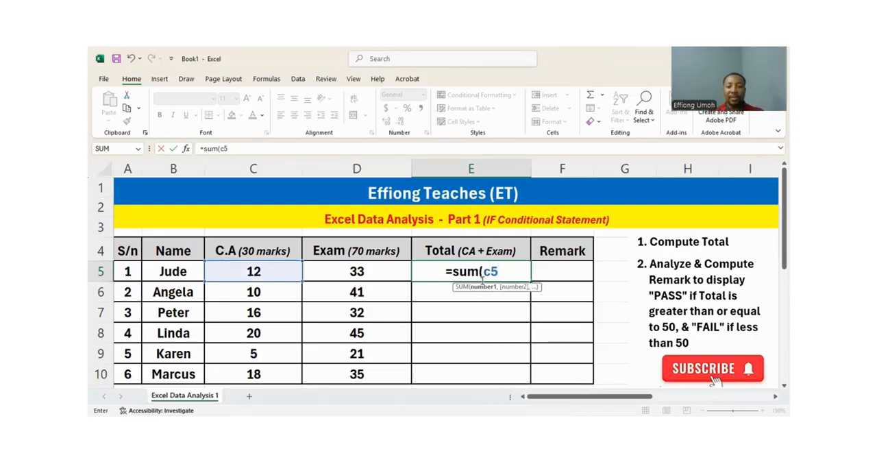
pyautogui.write(':')
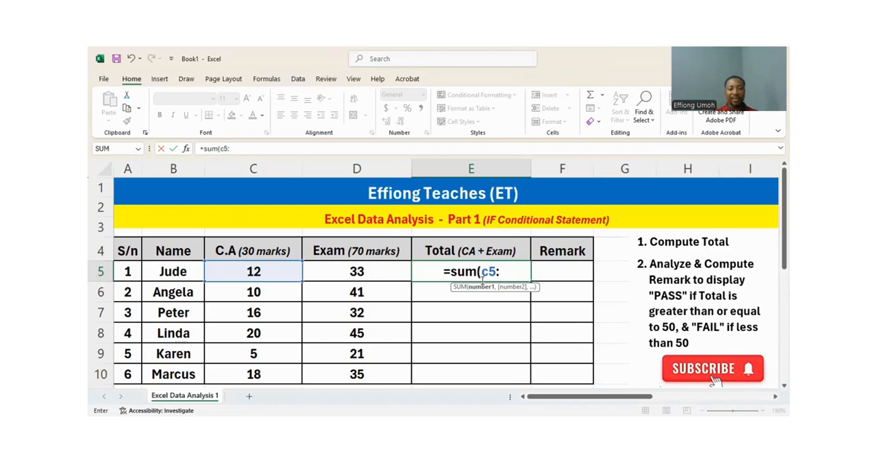
pyautogui.write('d5')
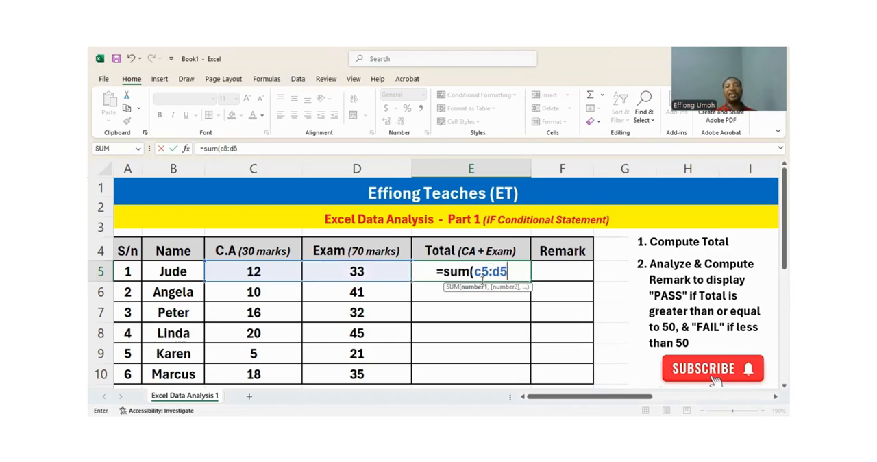
pyautogui.write(')')
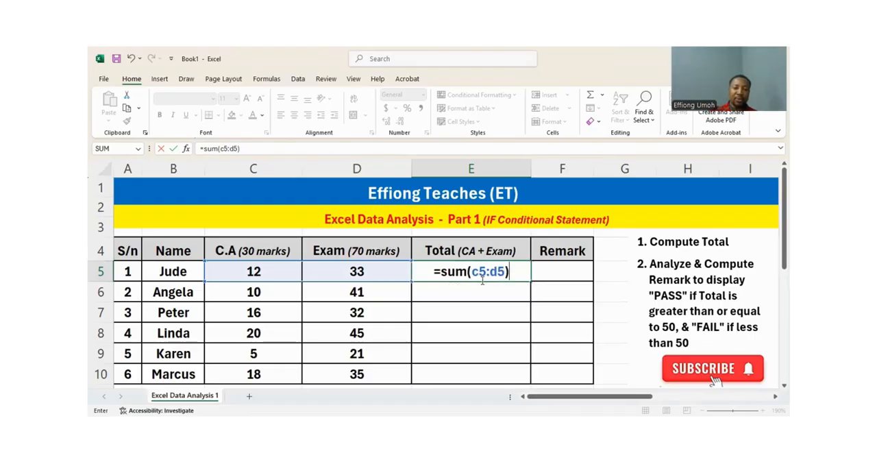
pyautogui.press('Return')
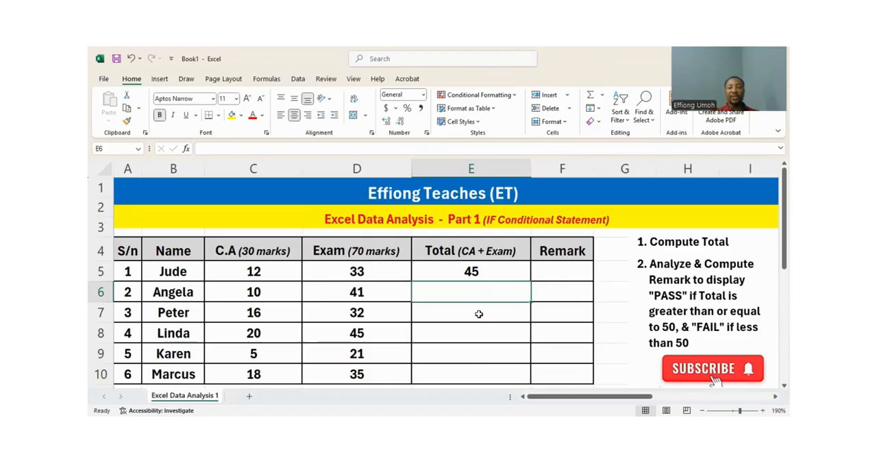
pyautogui.click(497, 274)
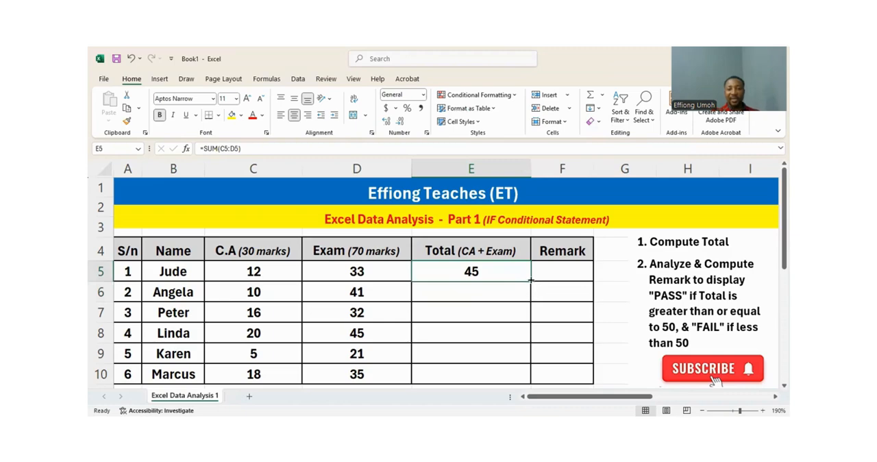
pyautogui.moveTo(531, 280); pyautogui.dragTo(533, 375)
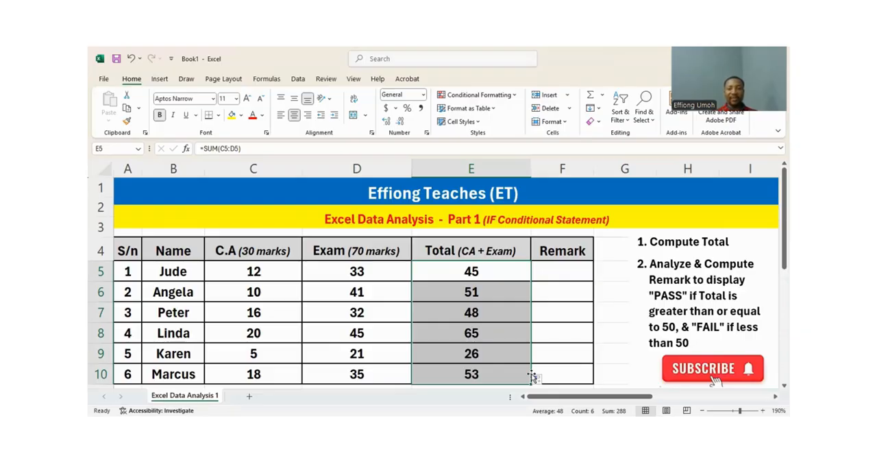
# Step: Begin an IF formula in F5 under Remark with the logical test E5>=50
pyautogui.click(554, 272)
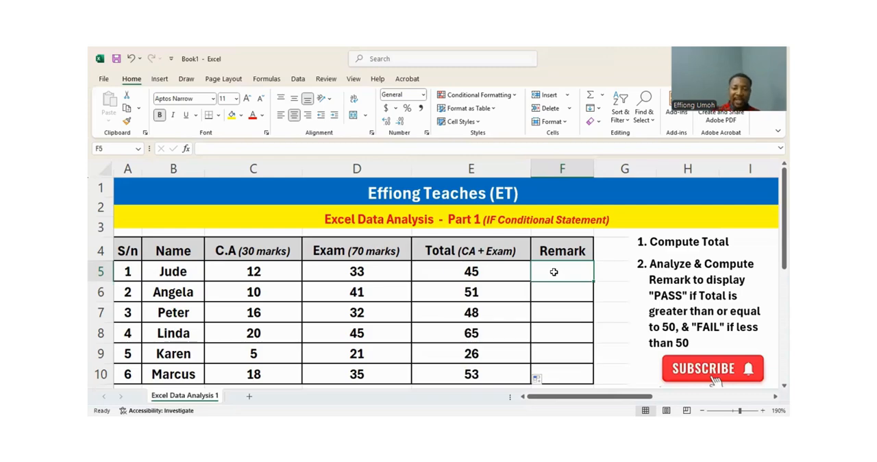
pyautogui.write('=')
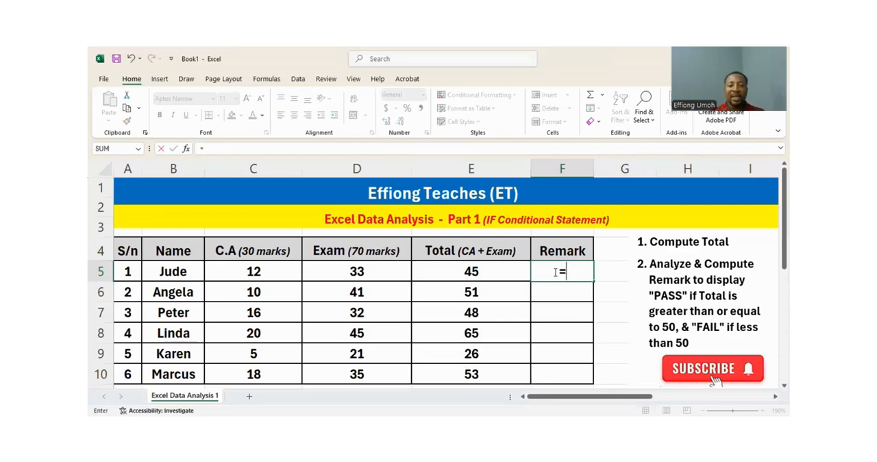
pyautogui.write('if')
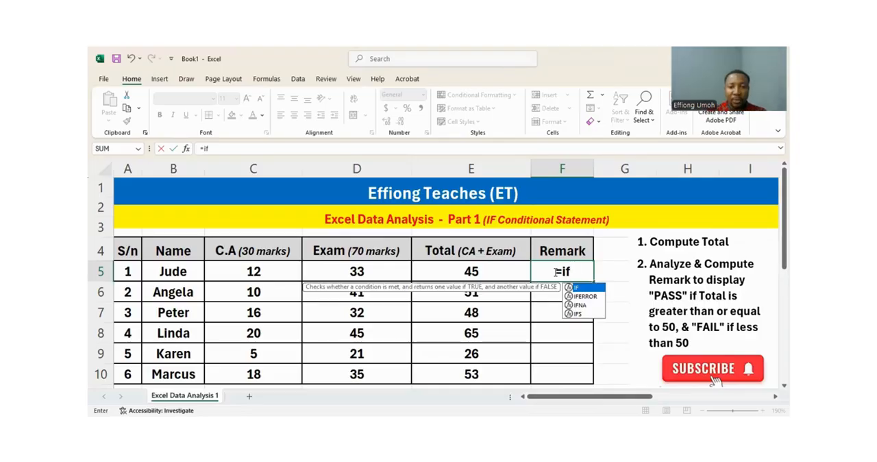
pyautogui.write('(')
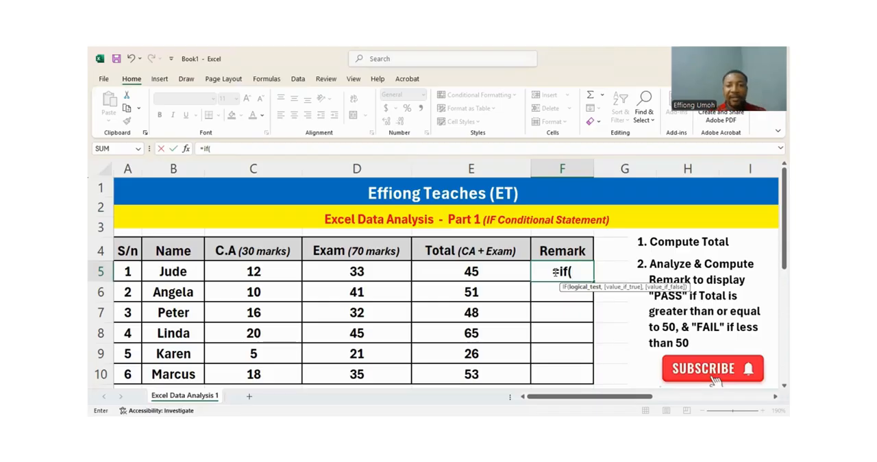
pyautogui.write('e5')
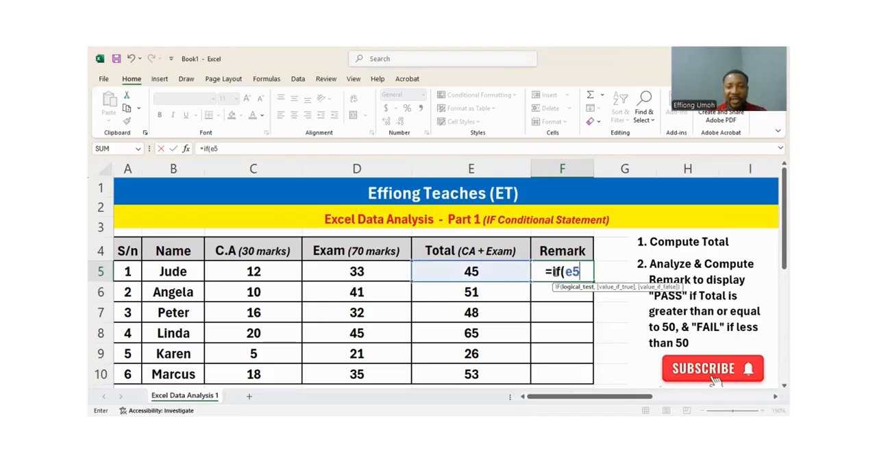
pyautogui.write('>=')
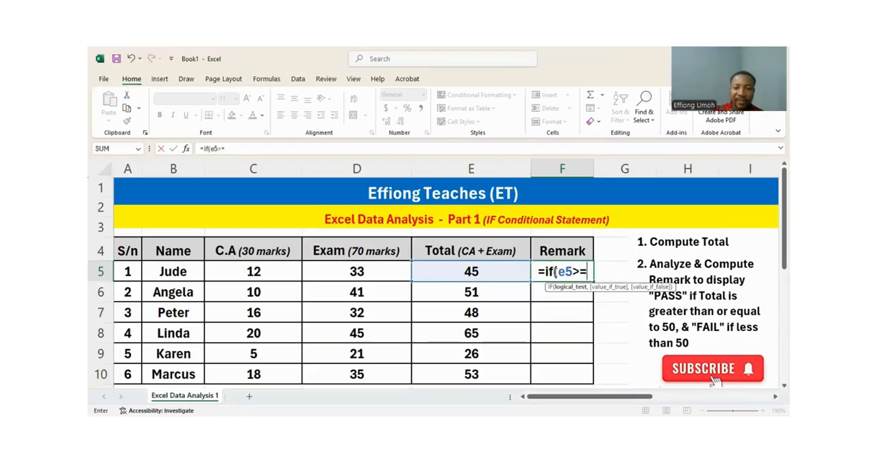
pyautogui.write('50,')
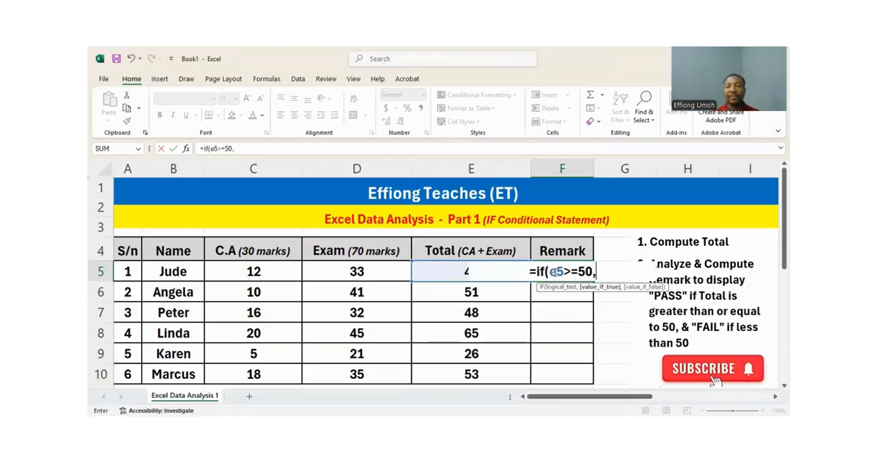
pyautogui.write('"')
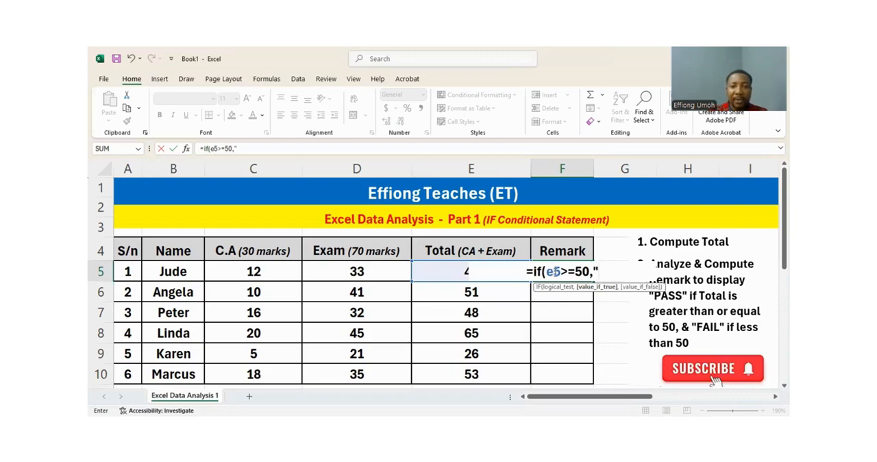
pyautogui.write('PASS"')
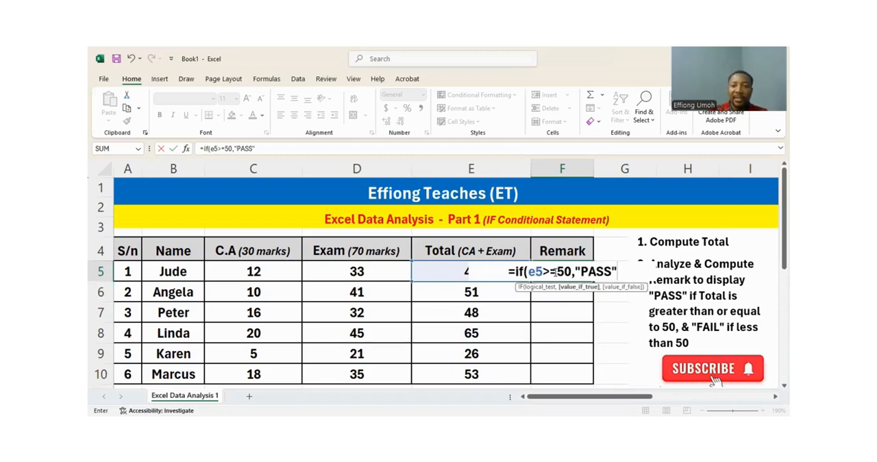
pyautogui.write(',')
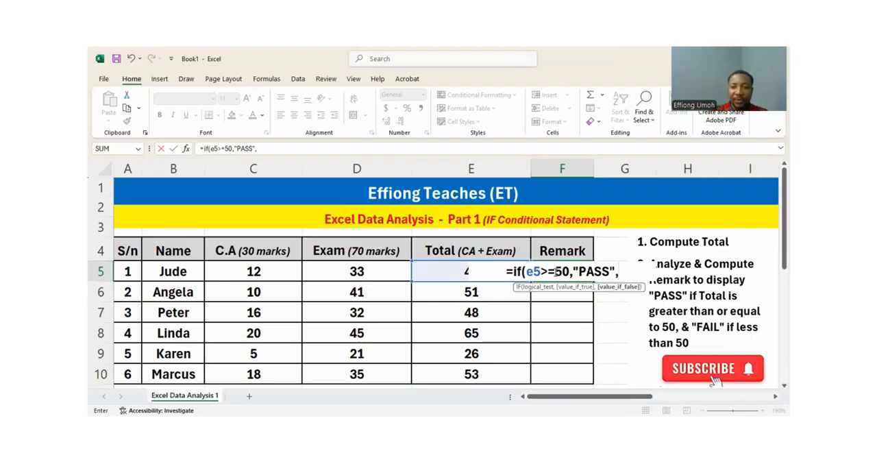
pyautogui.write('"F')
# Step: Complete the F5 formula with "PASS" as the true value and "FAIL" as the false value, and fill it down to F10
pyautogui.write('A')
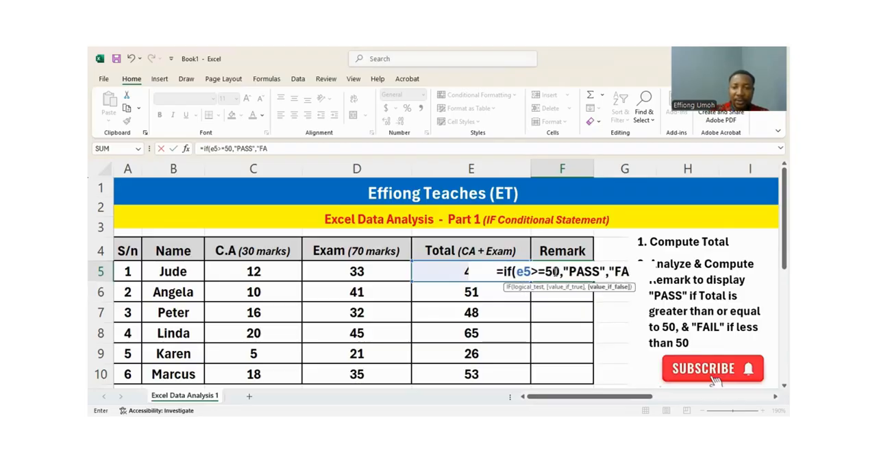
pyautogui.write('IL')
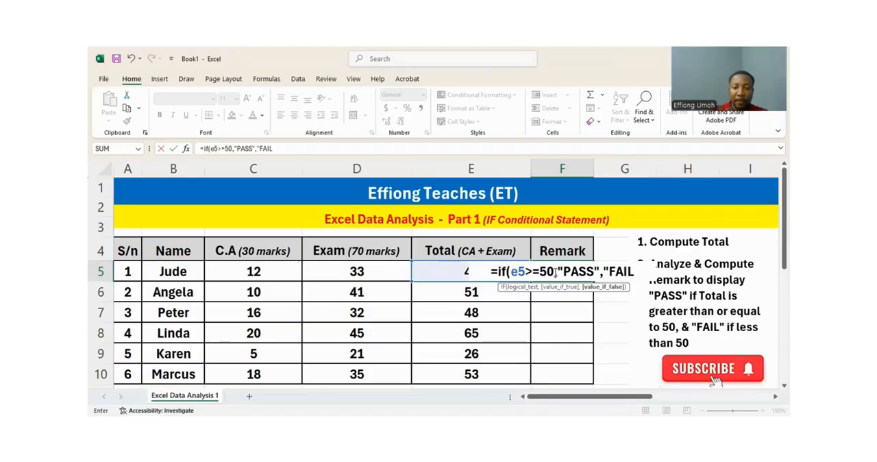
pyautogui.write('"')
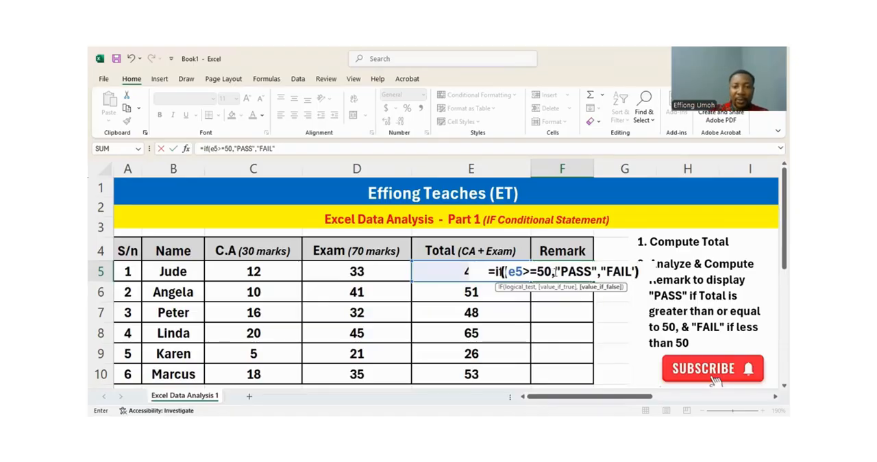
pyautogui.write(')')
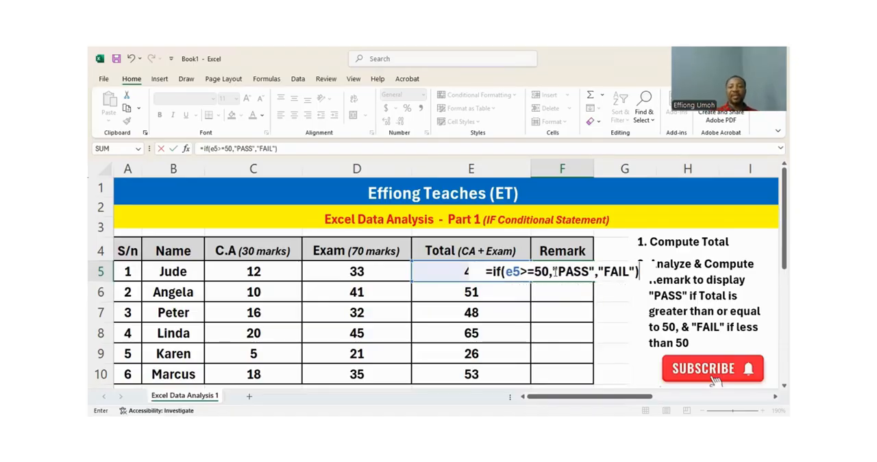
pyautogui.press('Return')
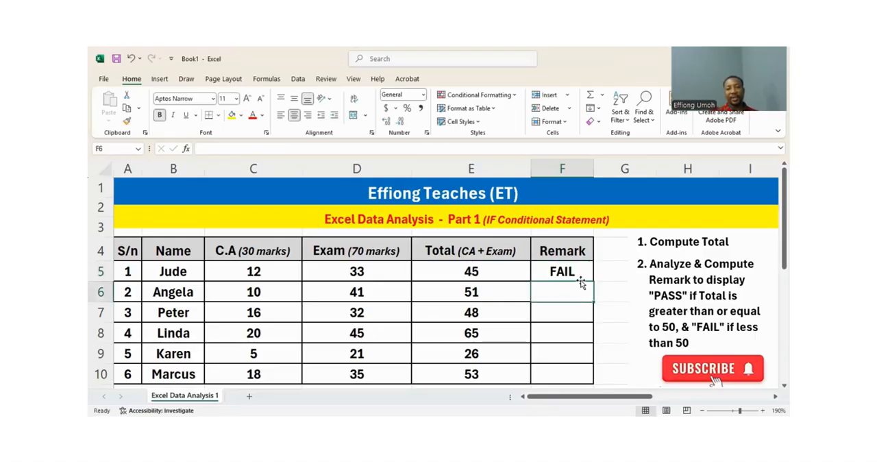
pyautogui.click(581, 274)
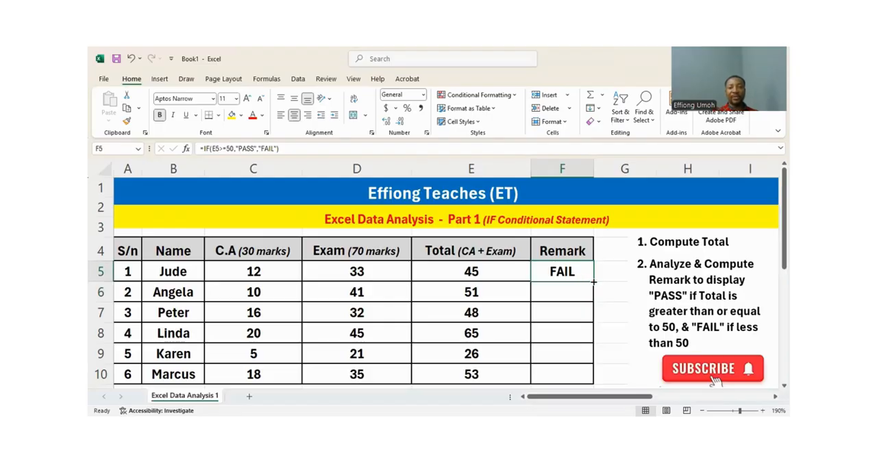
pyautogui.moveTo(593, 281); pyautogui.dragTo(596, 385)
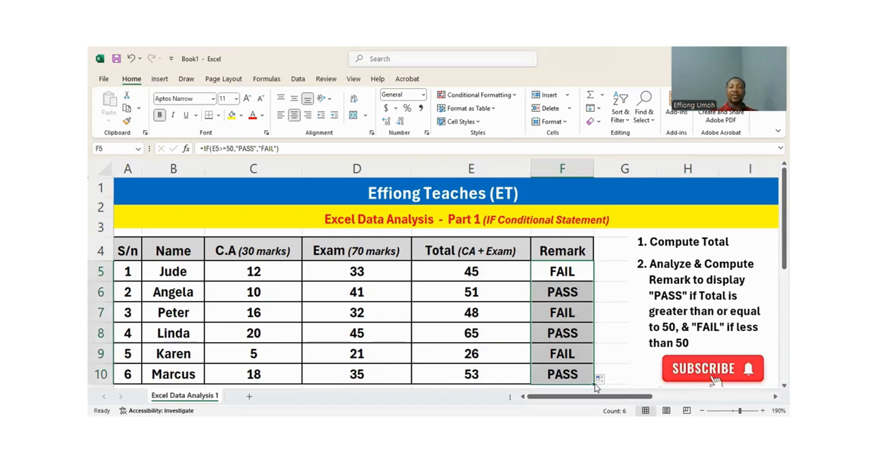